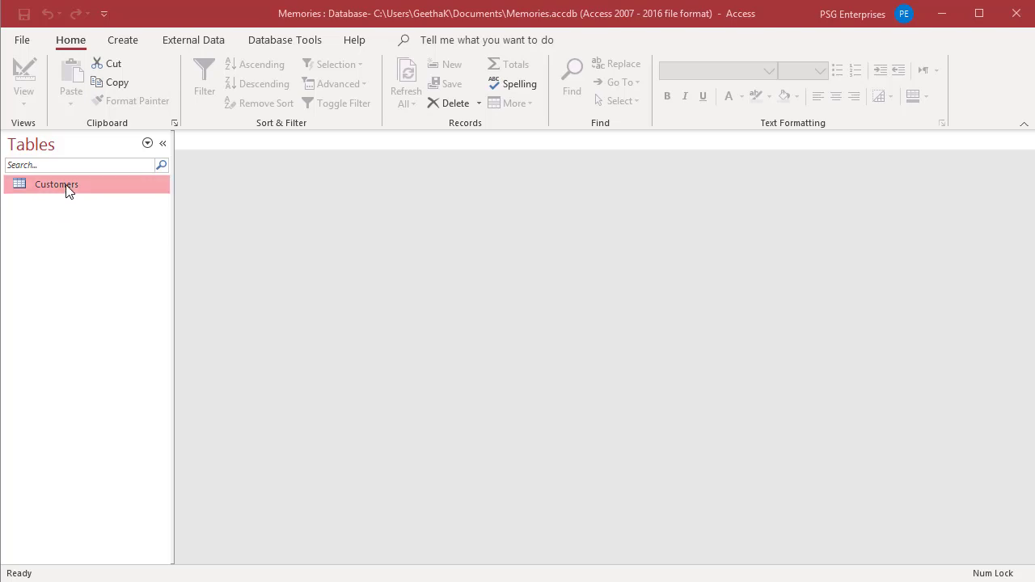
Open the Customers table in Design View and set the CustomerID field's Indexed property to Yes (No Duplicates).
{"action": "right_click", "coordinate": [68, 190]}
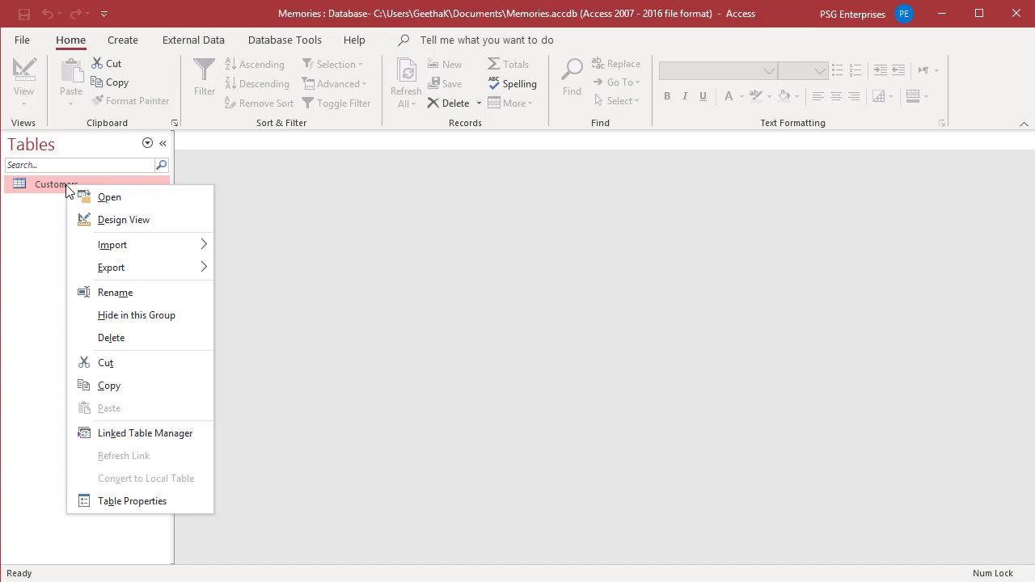
{"action": "left_click", "coordinate": [114, 224]}
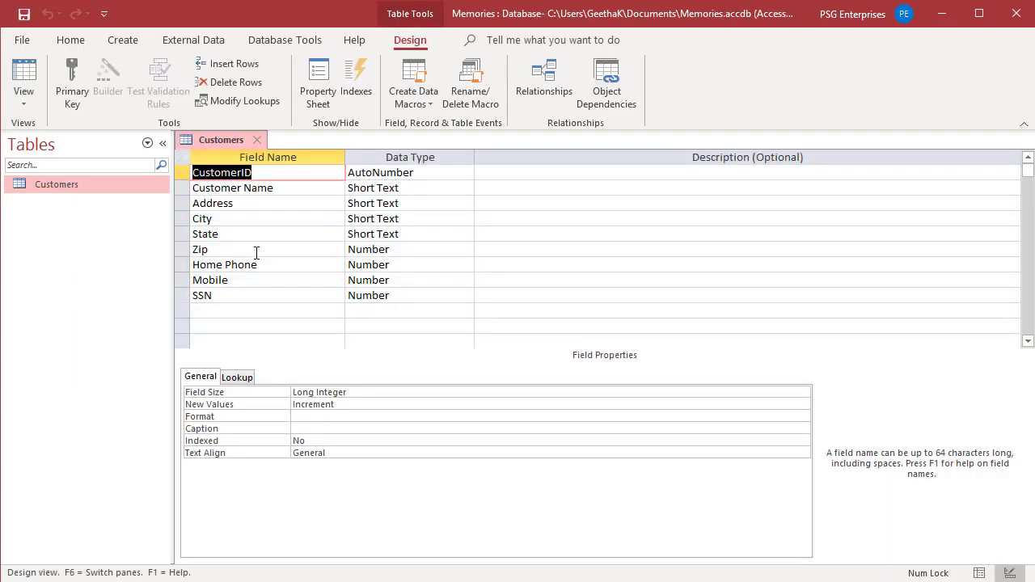
{"action": "left_click", "coordinate": [182, 172]}
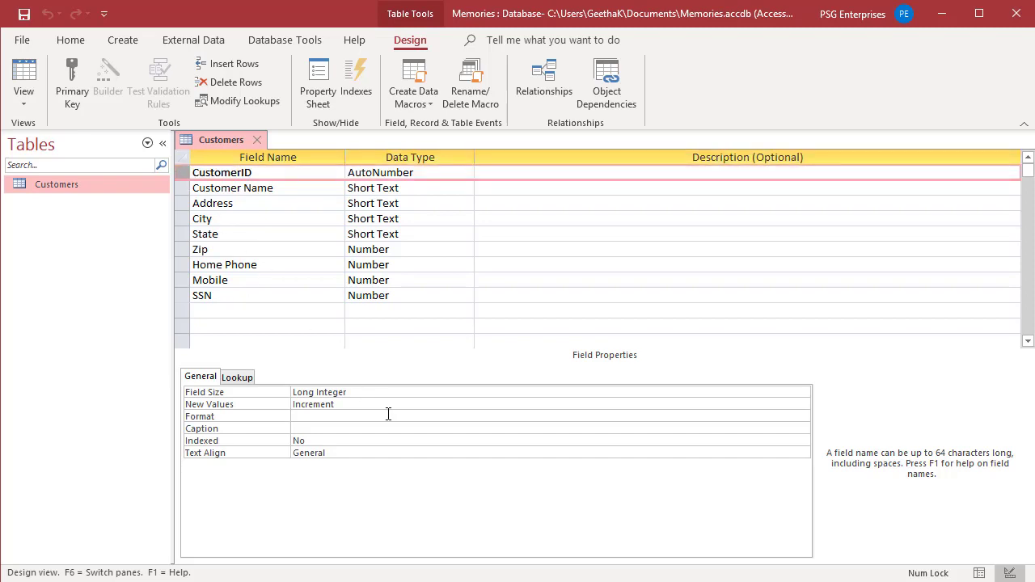
{"action": "left_click", "coordinate": [802, 442]}
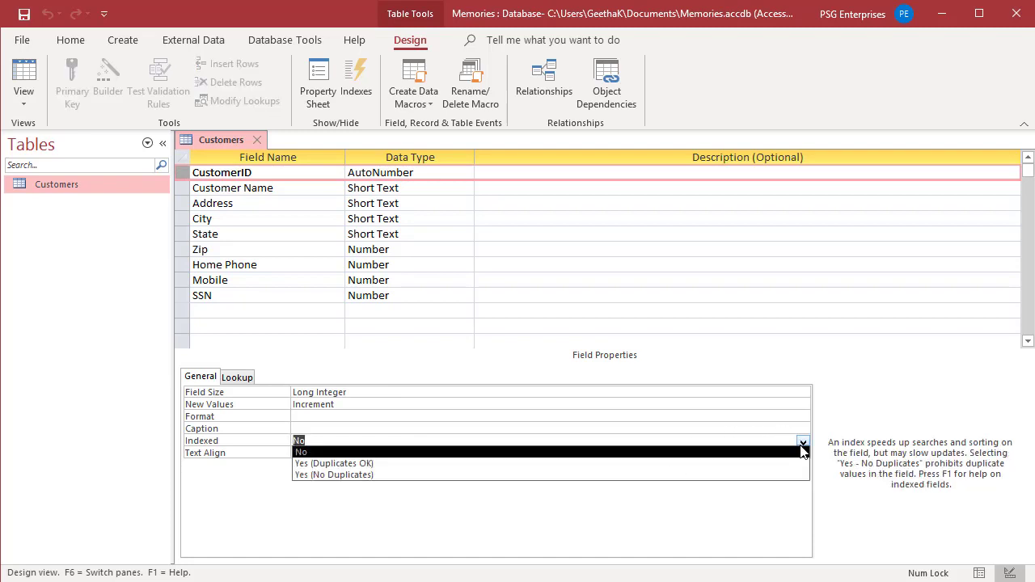
{"action": "left_click", "coordinate": [306, 475]}
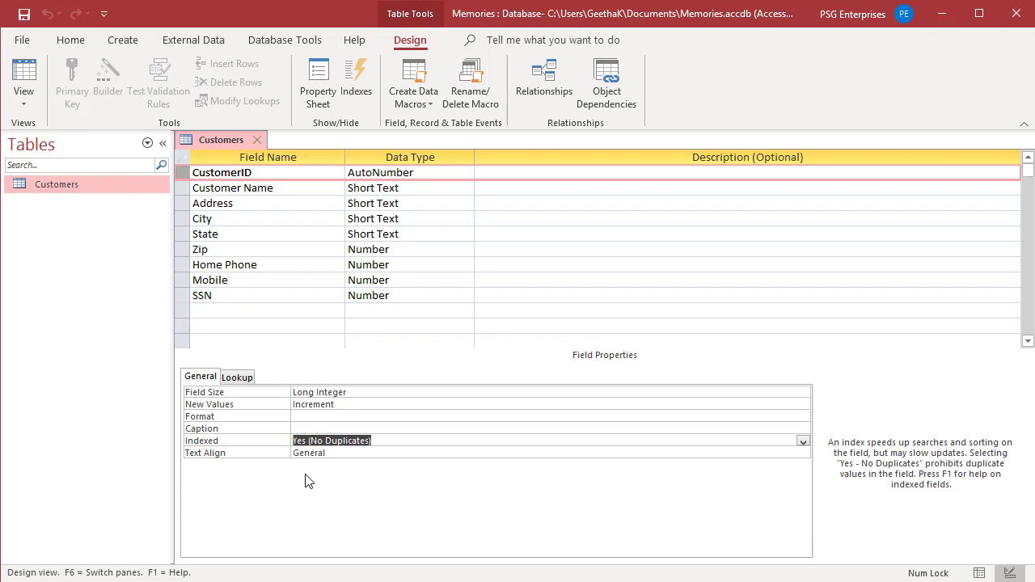
Review the CustomerID entry and its available sort orders in the table's Indexes window, then close the window.
{"action": "left_click", "coordinate": [357, 84]}
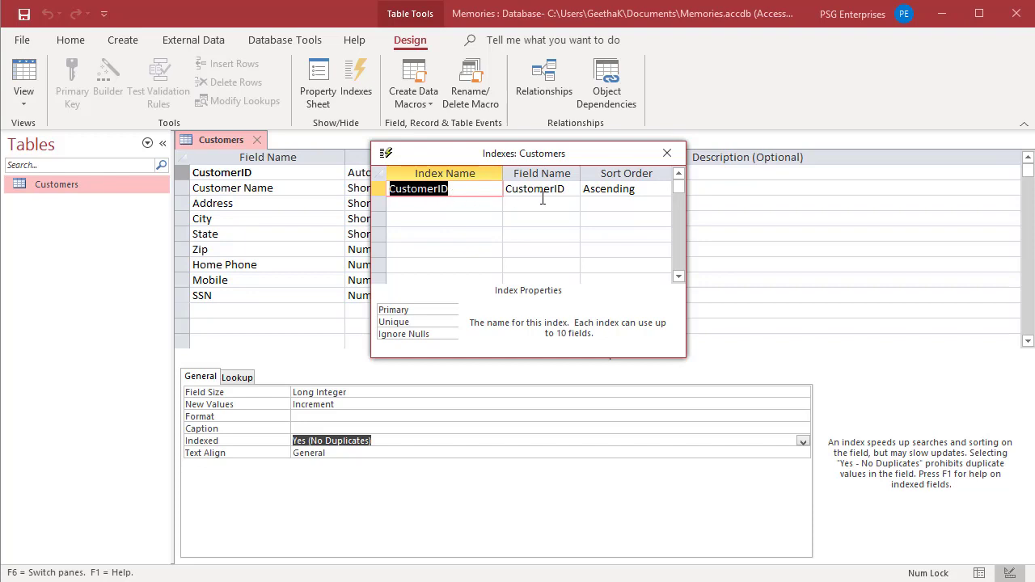
{"action": "left_click", "coordinate": [651, 191]}
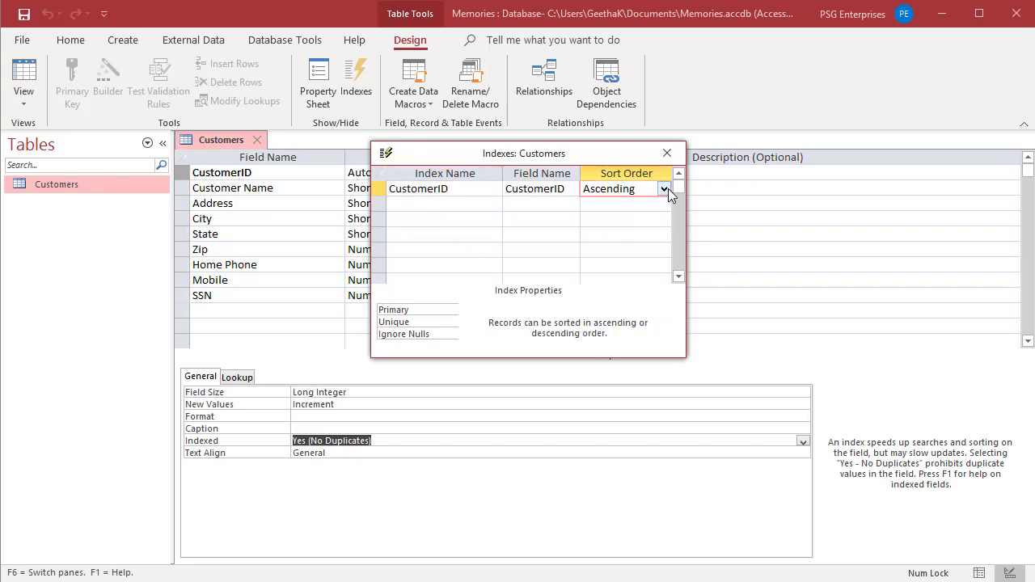
{"action": "left_click", "coordinate": [664, 190]}
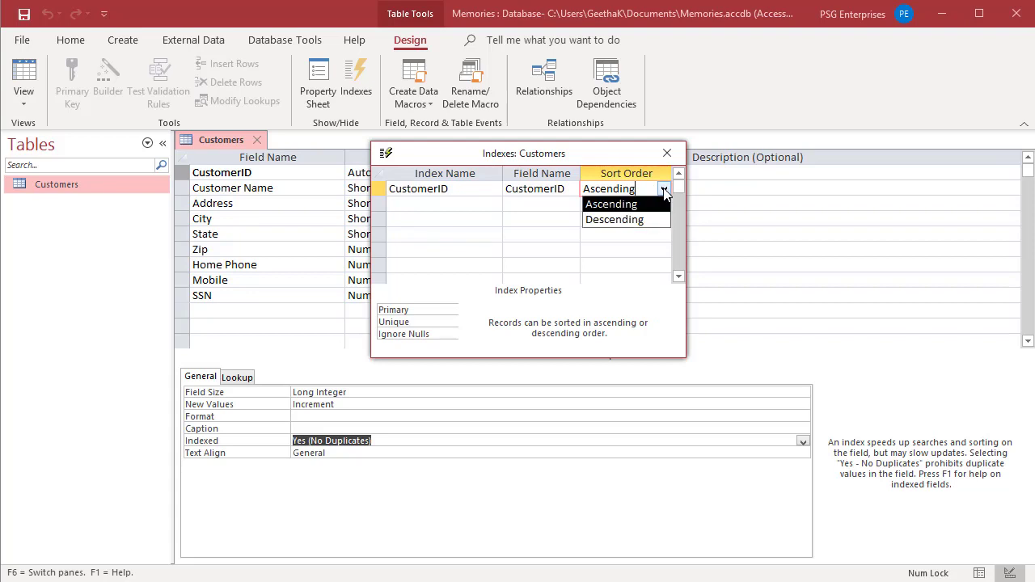
{"action": "left_click", "coordinate": [664, 190]}
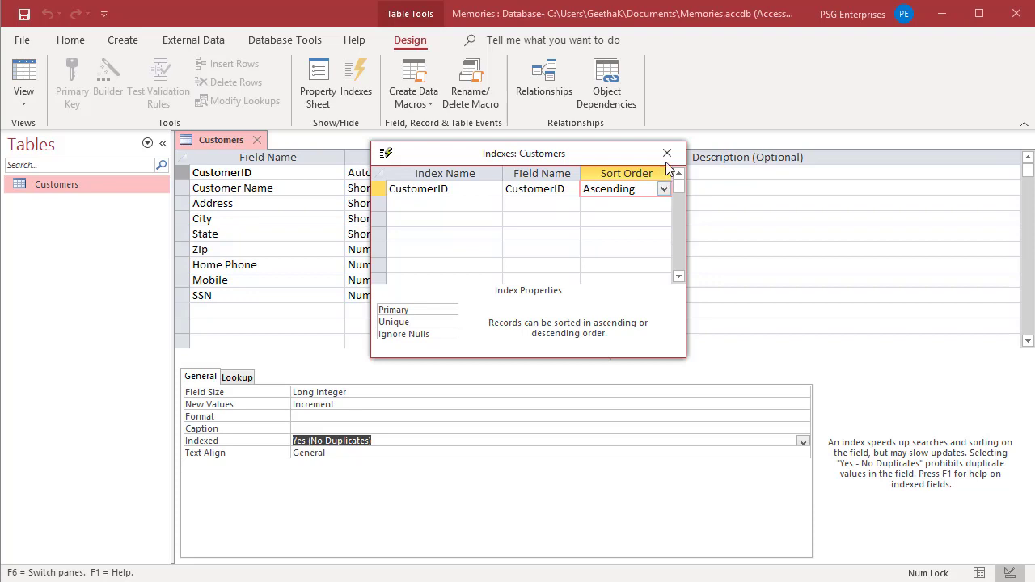
{"action": "left_click", "coordinate": [666, 153]}
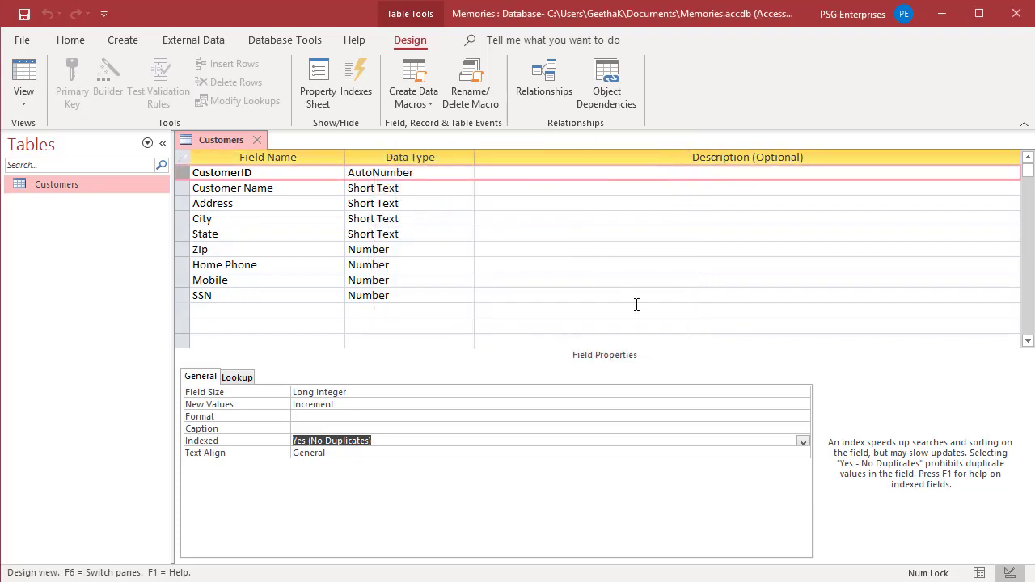
Set the CustomerID field's Indexed property to No.
{"action": "left_click", "coordinate": [803, 445]}
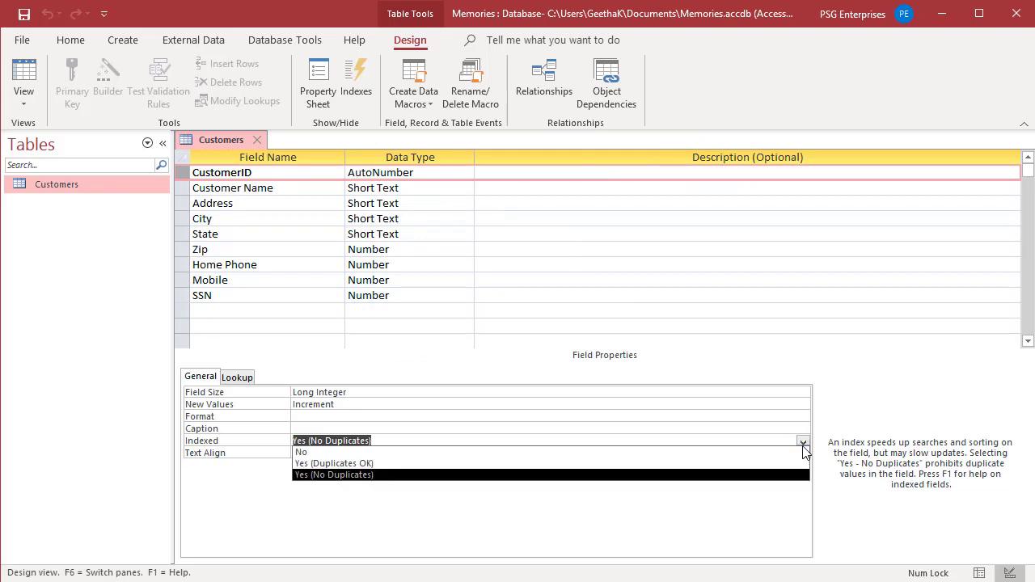
{"action": "left_click", "coordinate": [396, 453]}
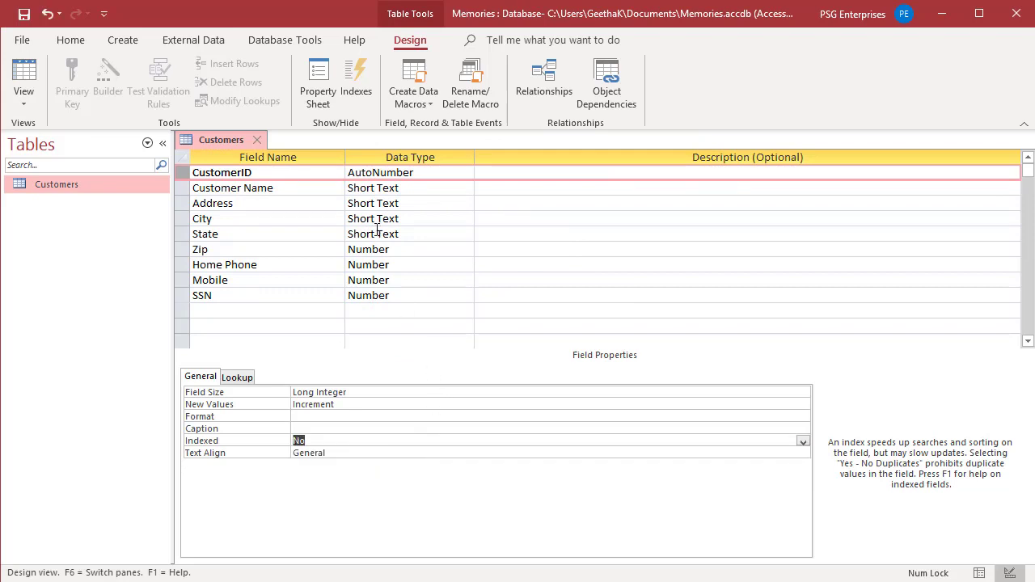
Create an index named CustomerIndex on the CustomerID field with Ascending sort order in the Indexes window.
{"action": "left_click", "coordinate": [360, 96]}
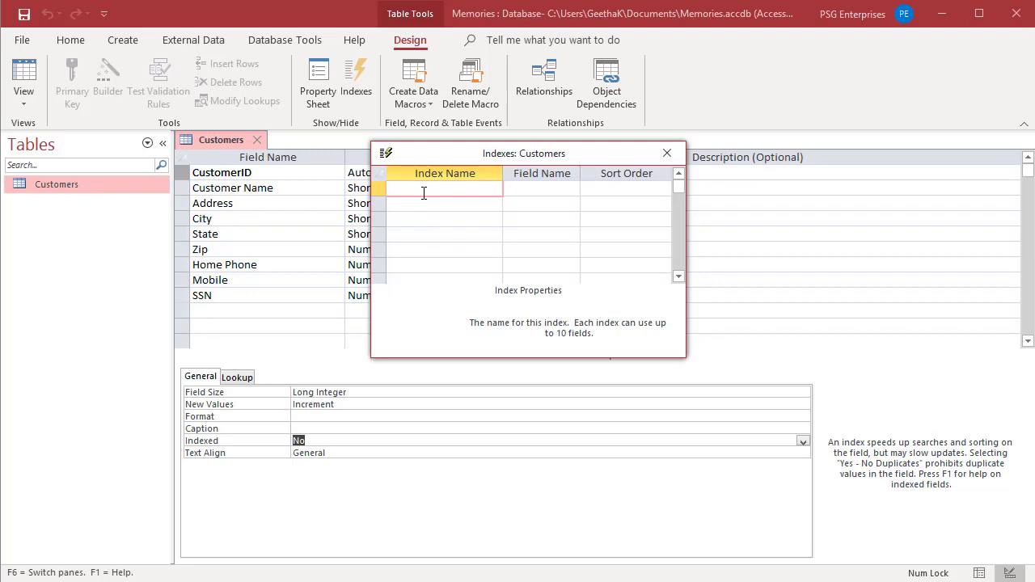
{"action": "type", "text": "CustomerIndex"}
{"action": "left_click", "coordinate": [574, 191]}
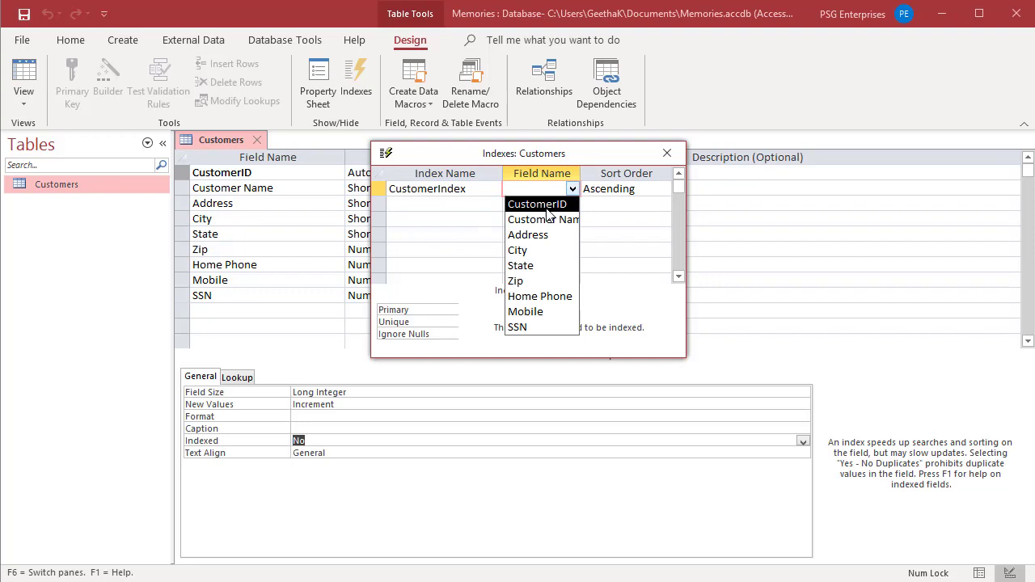
{"action": "left_click", "coordinate": [548, 208]}
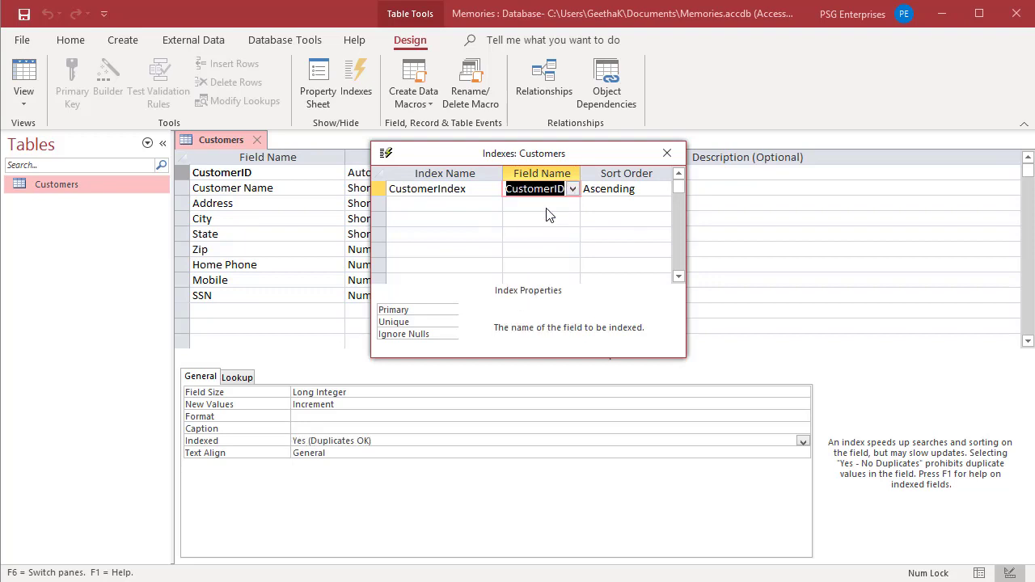
{"action": "left_click", "coordinate": [663, 189]}
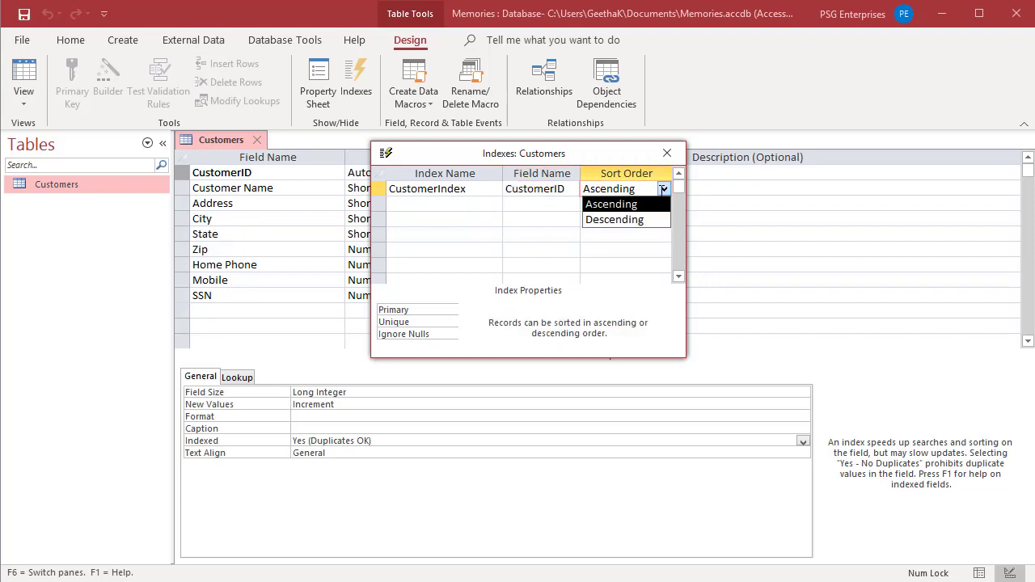
{"action": "left_click", "coordinate": [665, 190]}
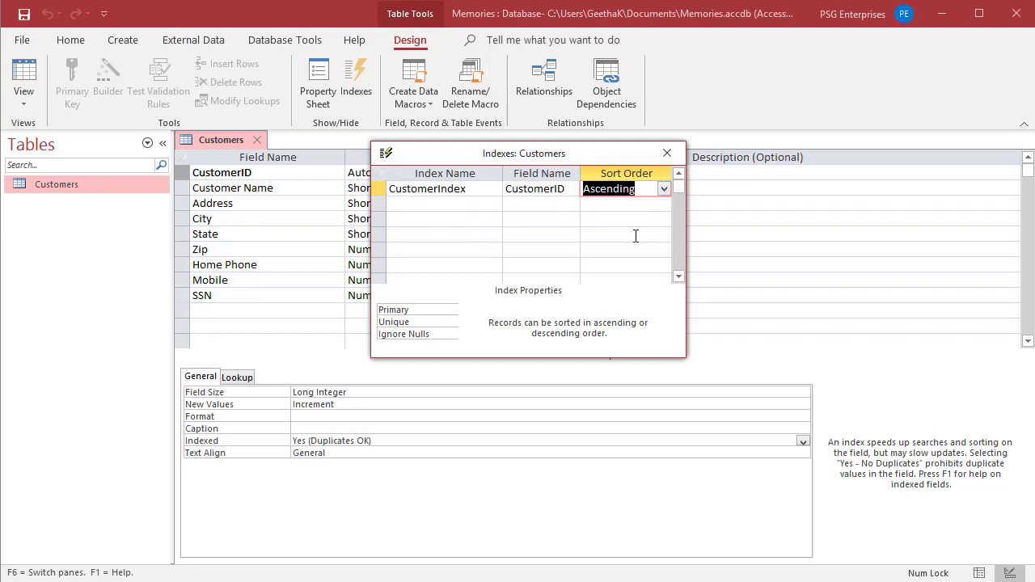
Add the Customer Name, City, State and Zip fields to CustomerIndex, one per row below CustomerID.
{"action": "left_click", "coordinate": [573, 205]}
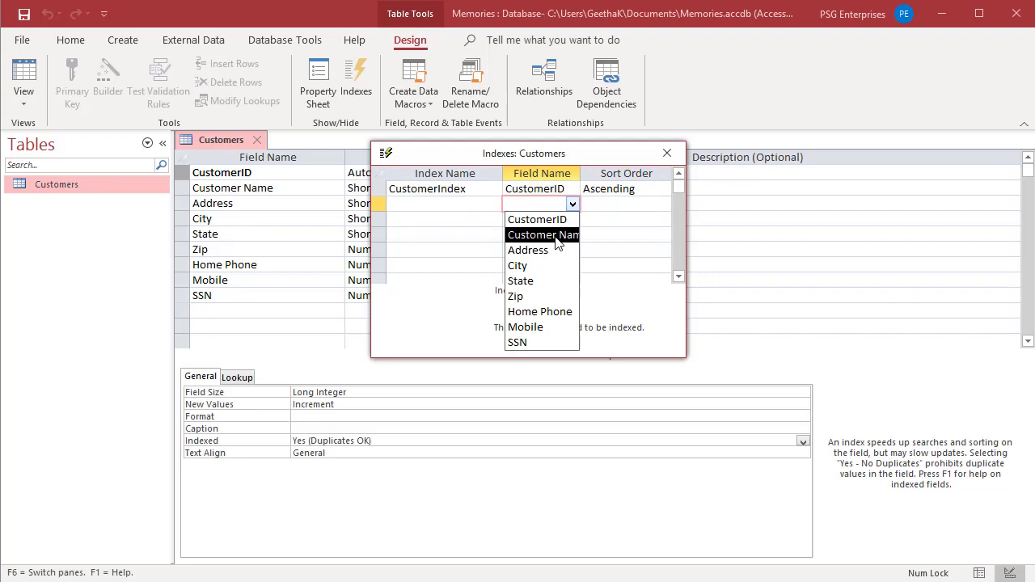
{"action": "left_click", "coordinate": [556, 235]}
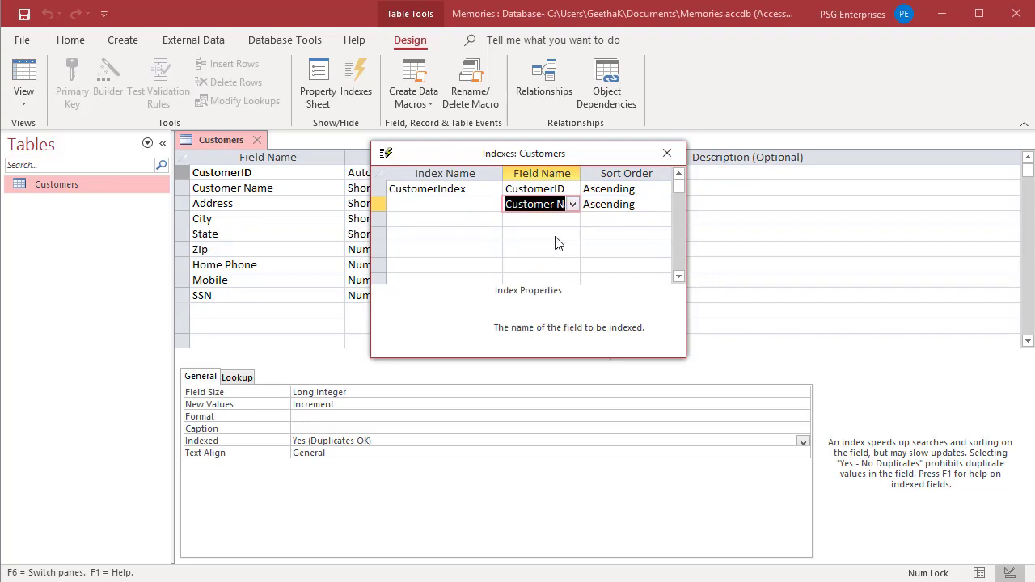
{"action": "left_click", "coordinate": [573, 220]}
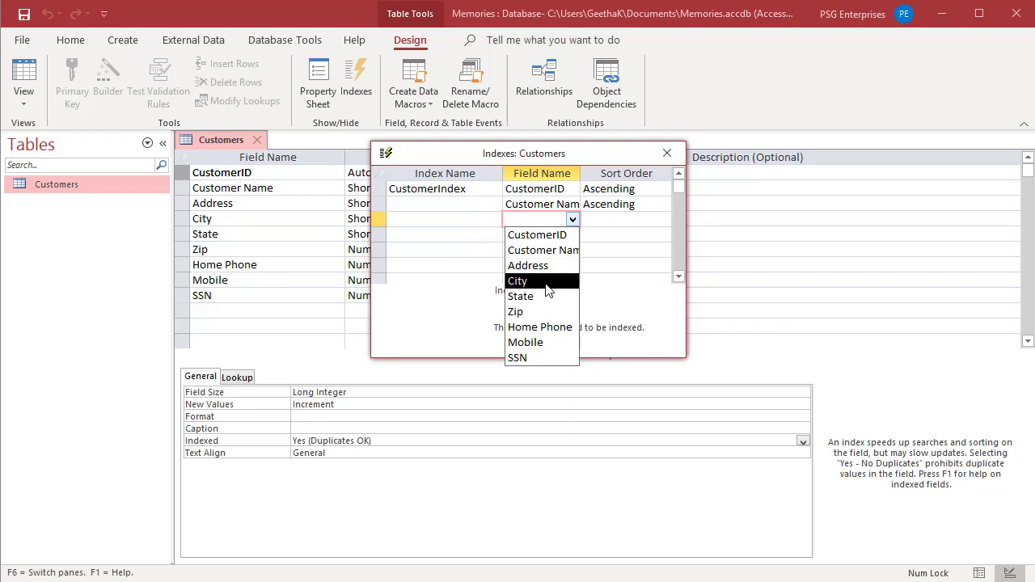
{"action": "left_click", "coordinate": [546, 283]}
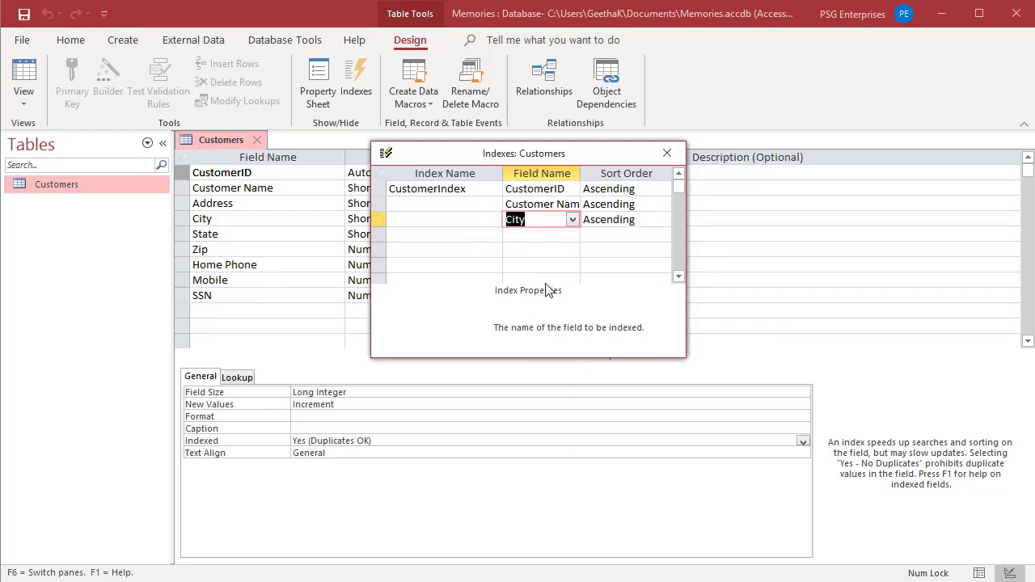
{"action": "left_click", "coordinate": [575, 239]}
{"action": "left_click", "coordinate": [572, 235]}
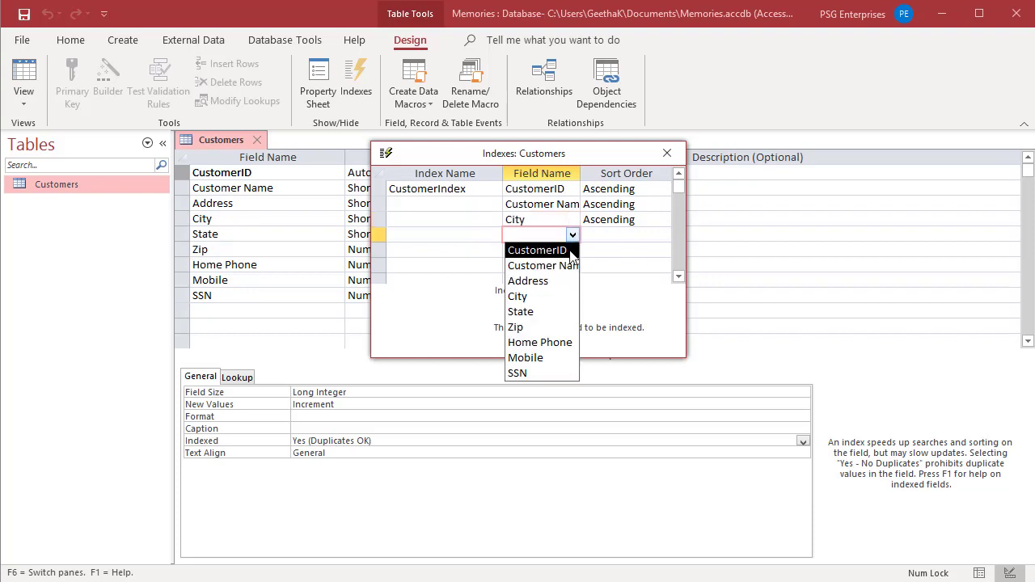
{"action": "left_click", "coordinate": [533, 312]}
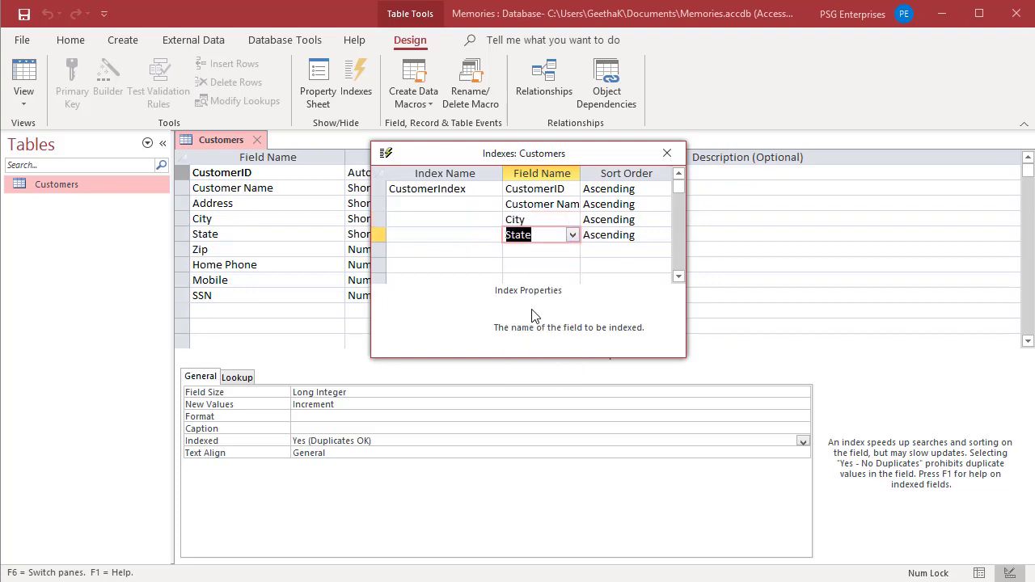
{"action": "left_click", "coordinate": [570, 249]}
{"action": "left_click", "coordinate": [572, 250]}
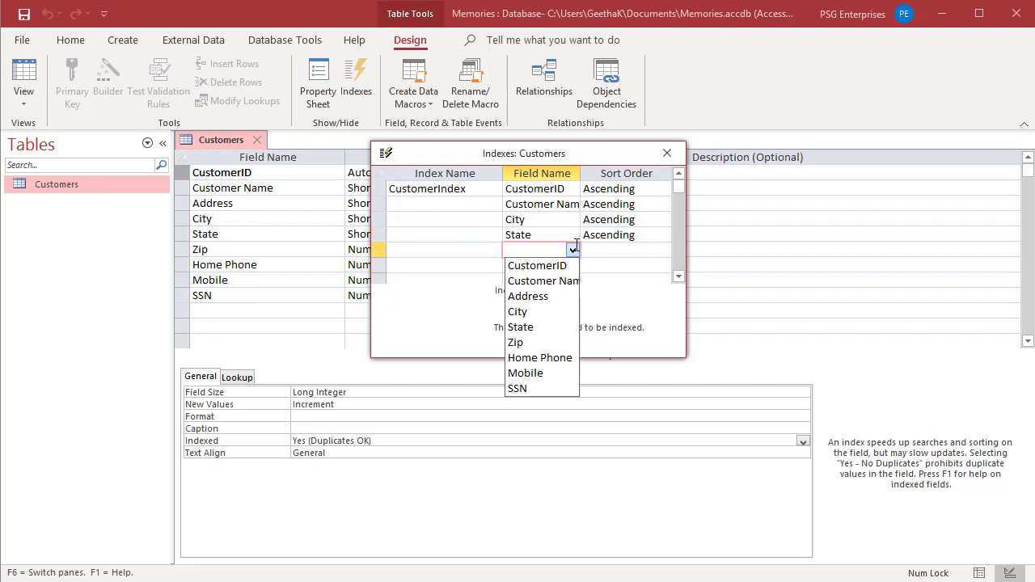
{"action": "left_click", "coordinate": [536, 343]}
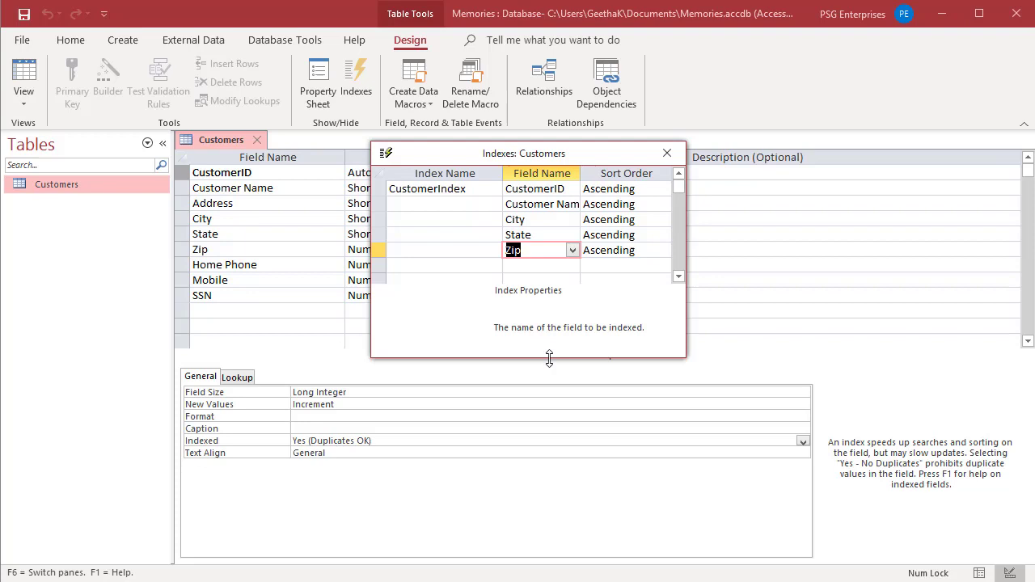
Make the Indexes window taller and add the Mobile and Home Phone fields to CustomerIndex.
{"action": "left_click_drag", "start_coordinate": [549, 359], "coordinate": [556, 421]}
{"action": "left_click", "coordinate": [572, 265]}
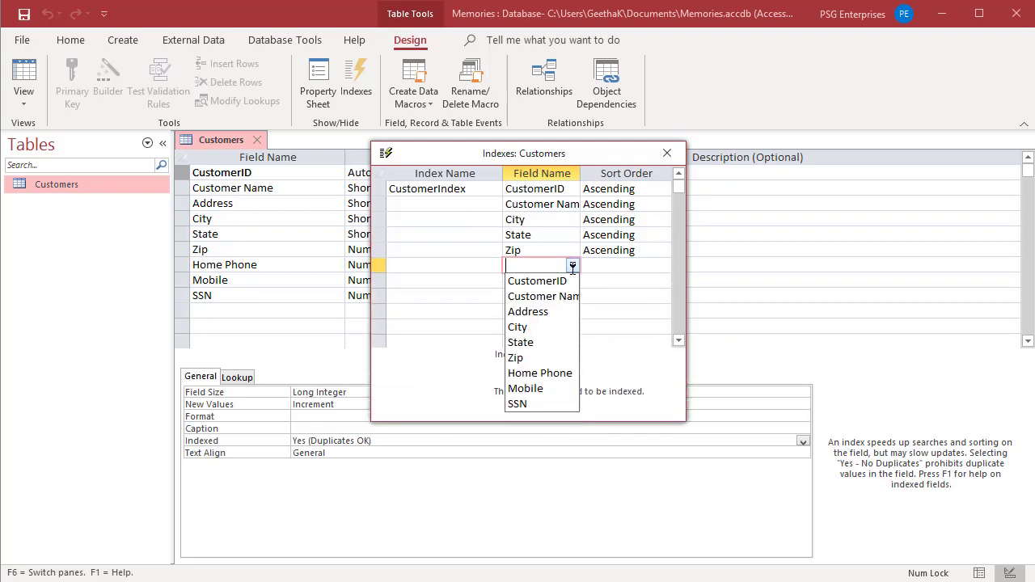
{"action": "left_click", "coordinate": [547, 389]}
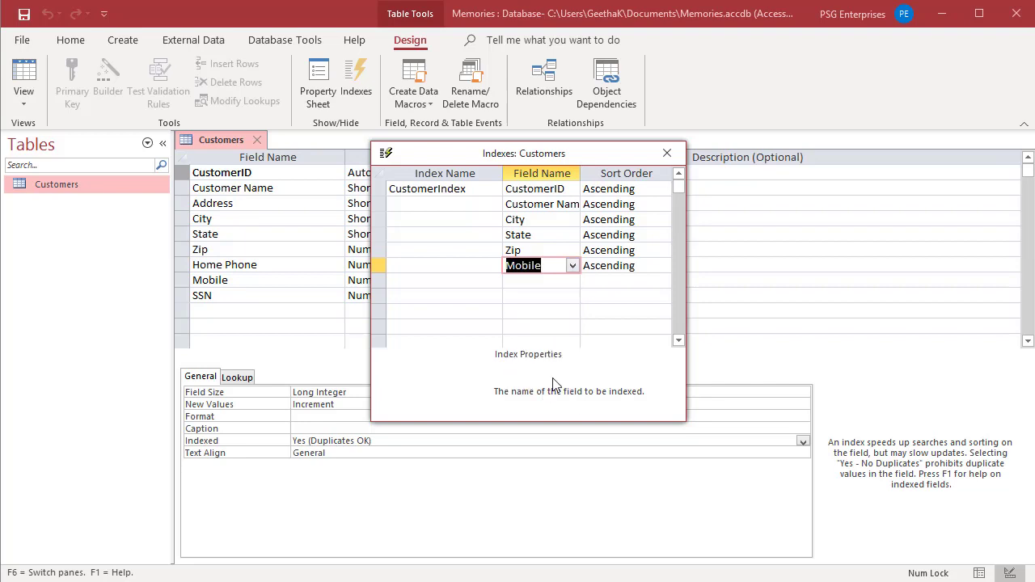
{"action": "left_click", "coordinate": [566, 283]}
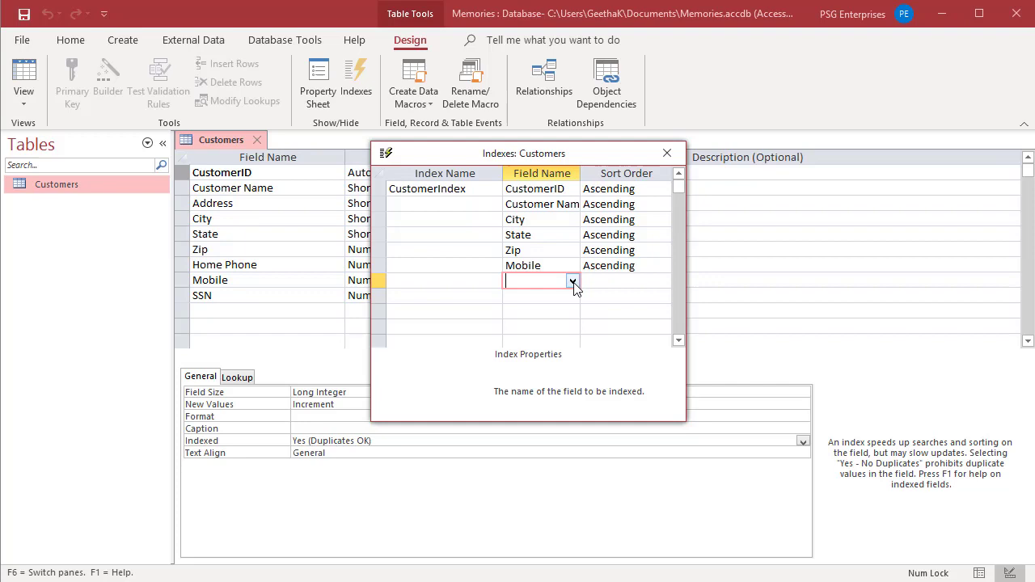
{"action": "left_click", "coordinate": [572, 283]}
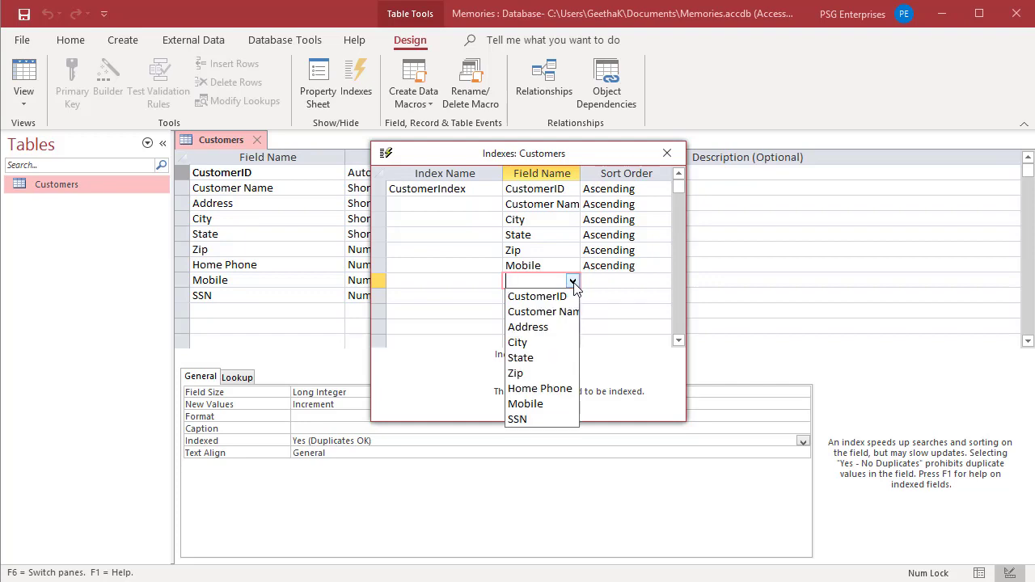
{"action": "left_click", "coordinate": [548, 390]}
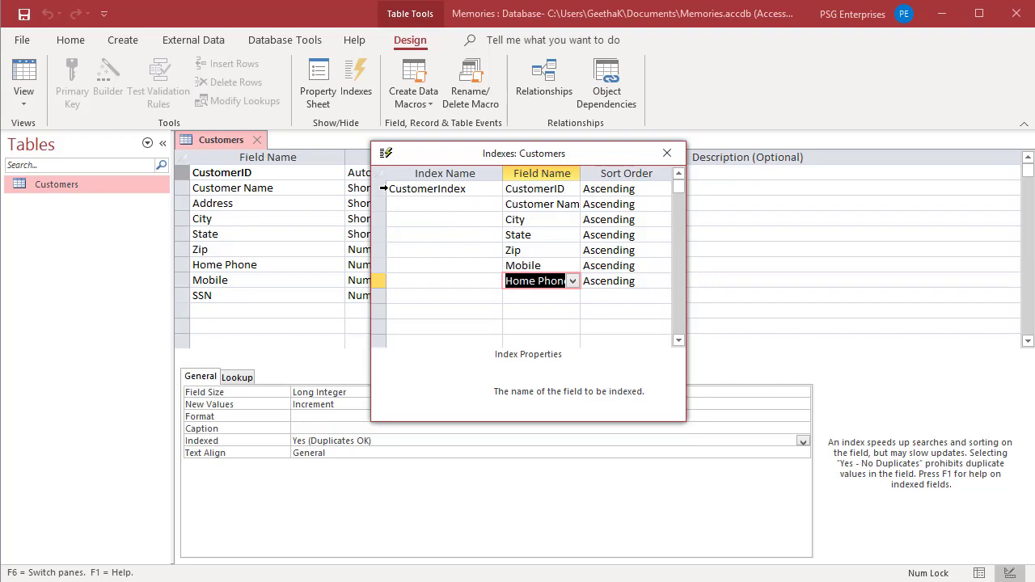
Widen the Indexes window to show the index property values and set CustomerIndex's Primary property to Yes.
{"action": "left_click", "coordinate": [383, 188]}
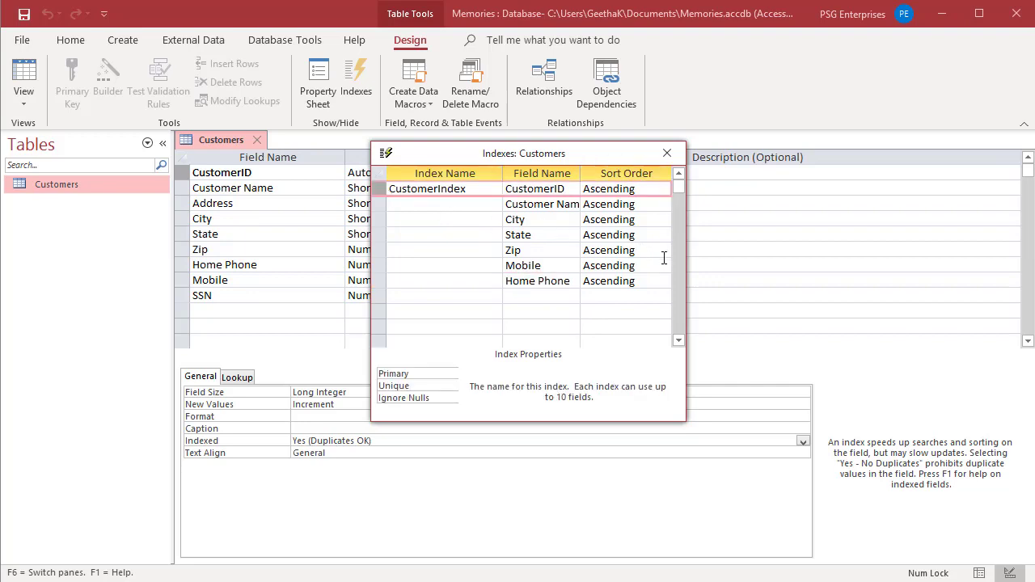
{"action": "left_click_drag", "start_coordinate": [689, 260], "coordinate": [825, 275]}
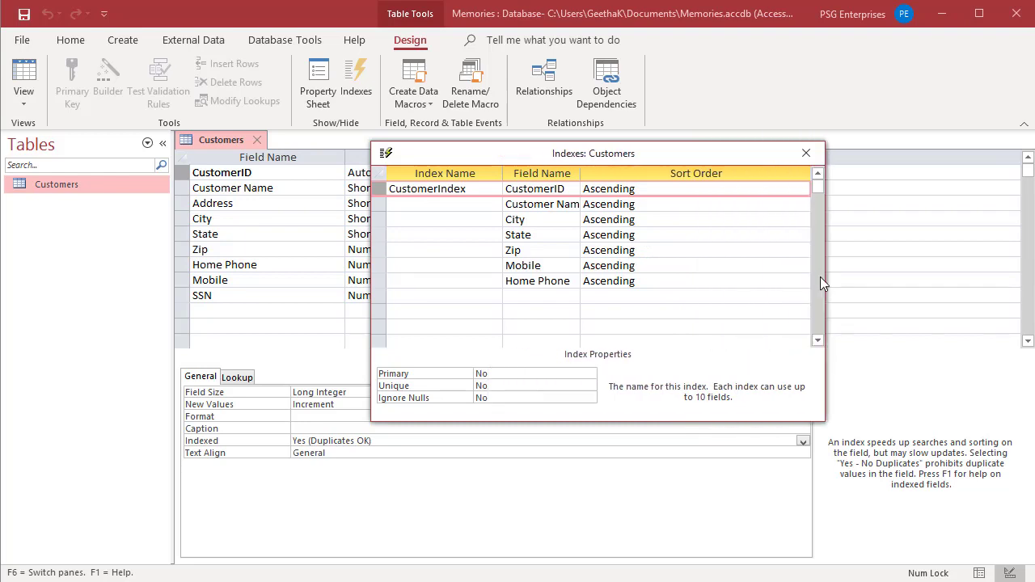
{"action": "left_click", "coordinate": [501, 372]}
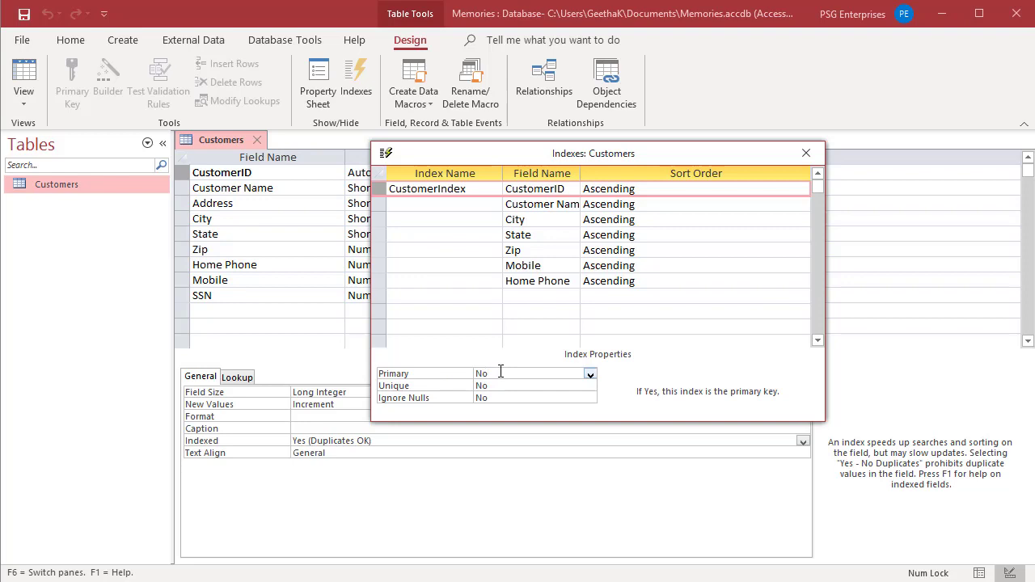
{"action": "left_click", "coordinate": [589, 376]}
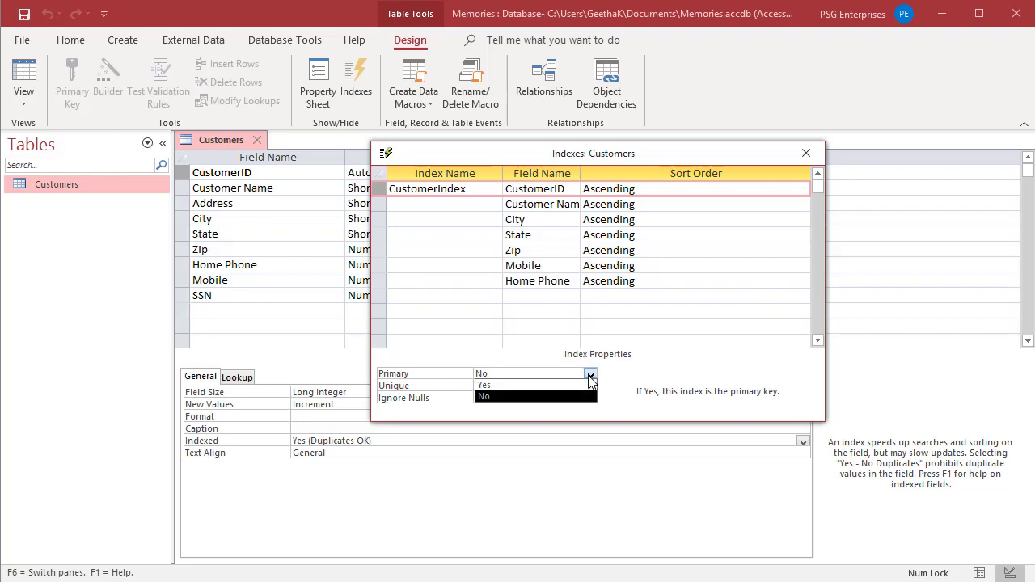
{"action": "left_click", "coordinate": [511, 386]}
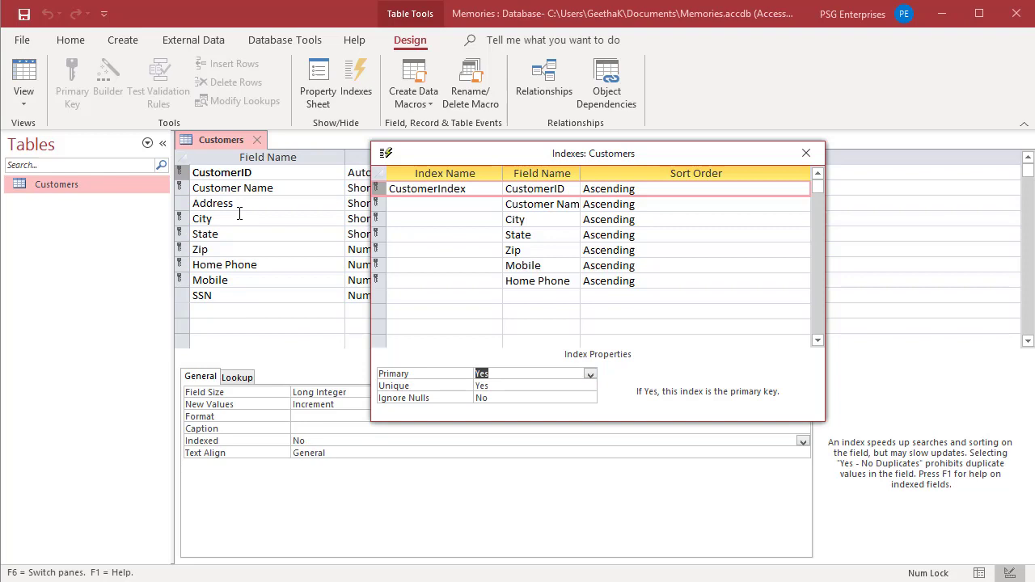
Set CustomerIndex's Primary property to No and review its Unique and Ignore Nulls properties.
{"action": "left_click", "coordinate": [589, 375]}
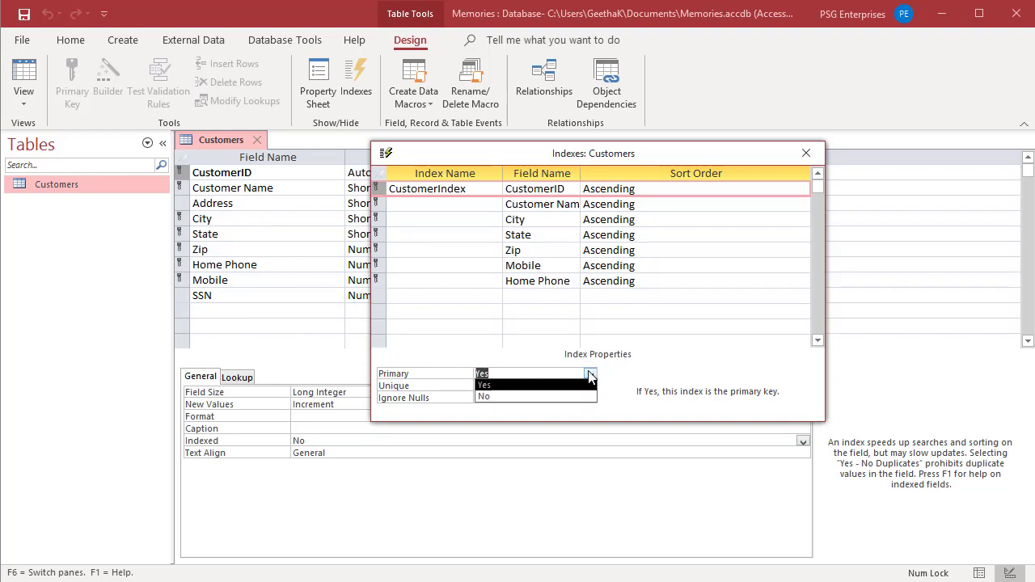
{"action": "left_click", "coordinate": [535, 397]}
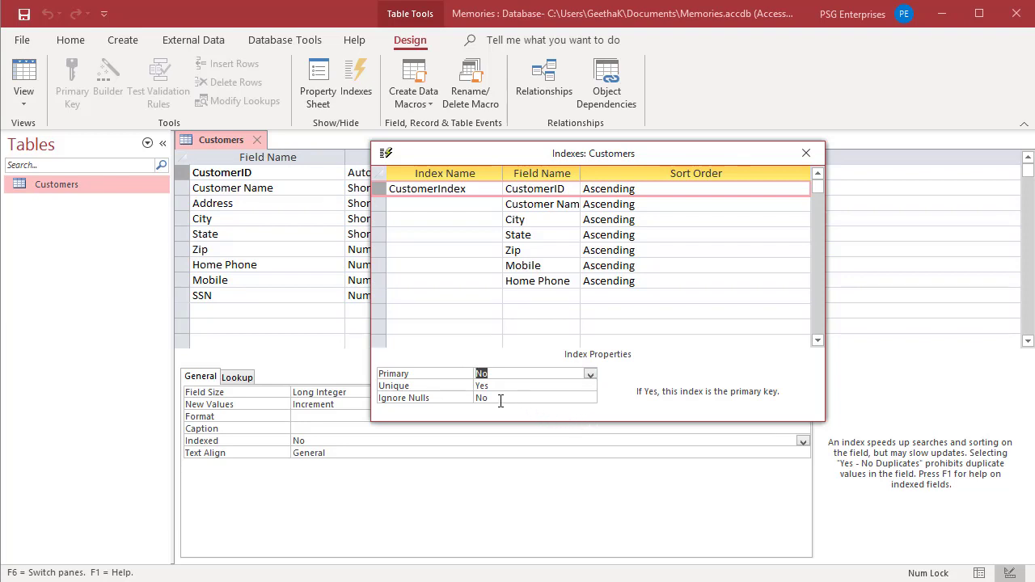
{"action": "left_click", "coordinate": [511, 386]}
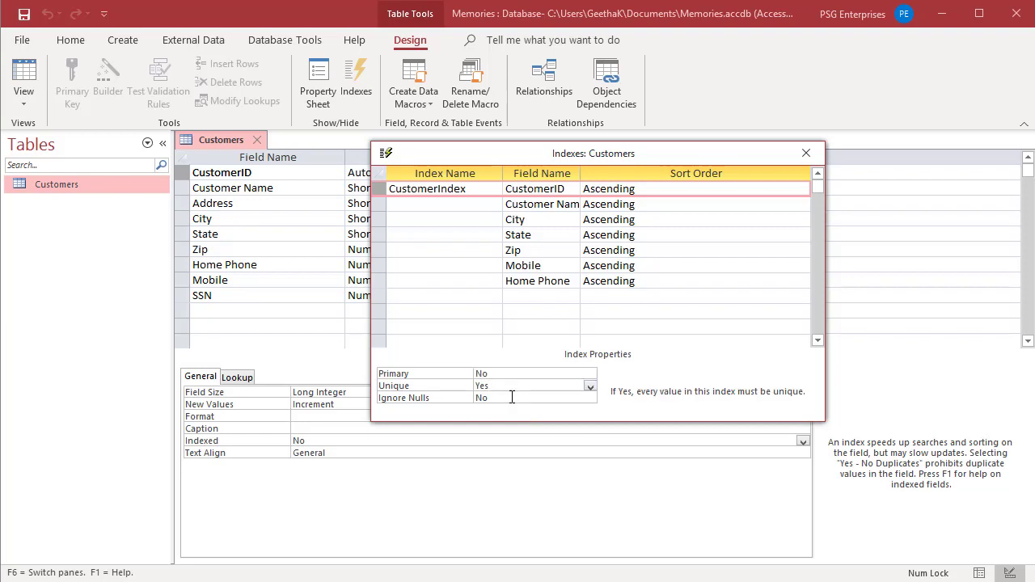
{"action": "left_click", "coordinate": [511, 398]}
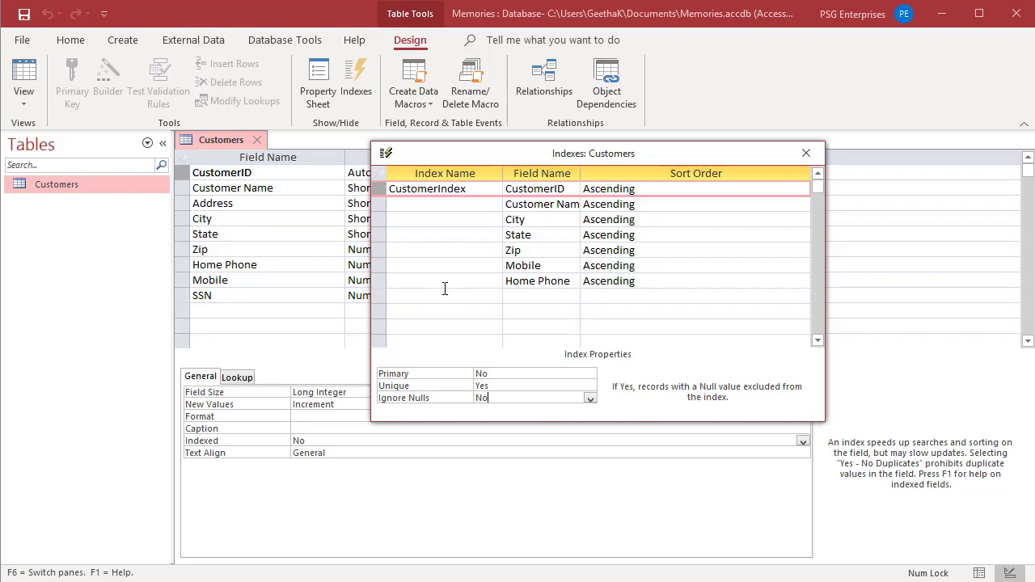
Delete the Home Phone row from CustomerIndex.
{"action": "left_click", "coordinate": [380, 283]}
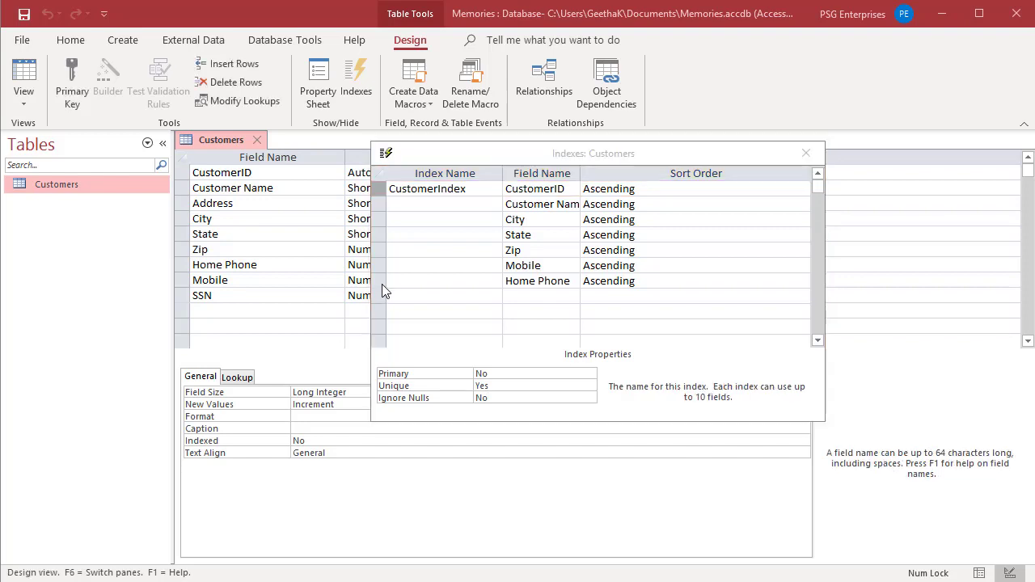
{"action": "right_click", "coordinate": [383, 284]}
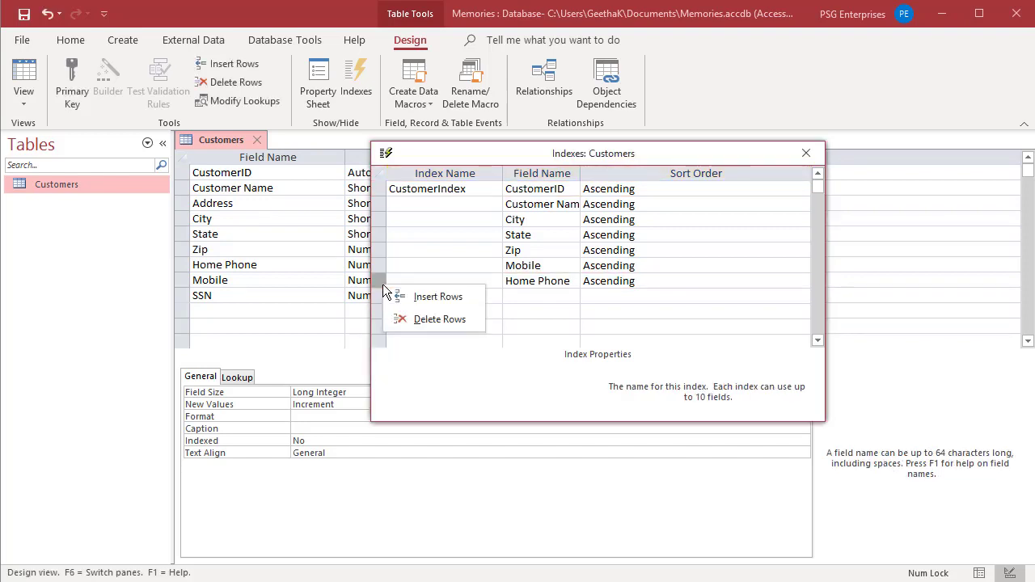
{"action": "left_click", "coordinate": [435, 318]}
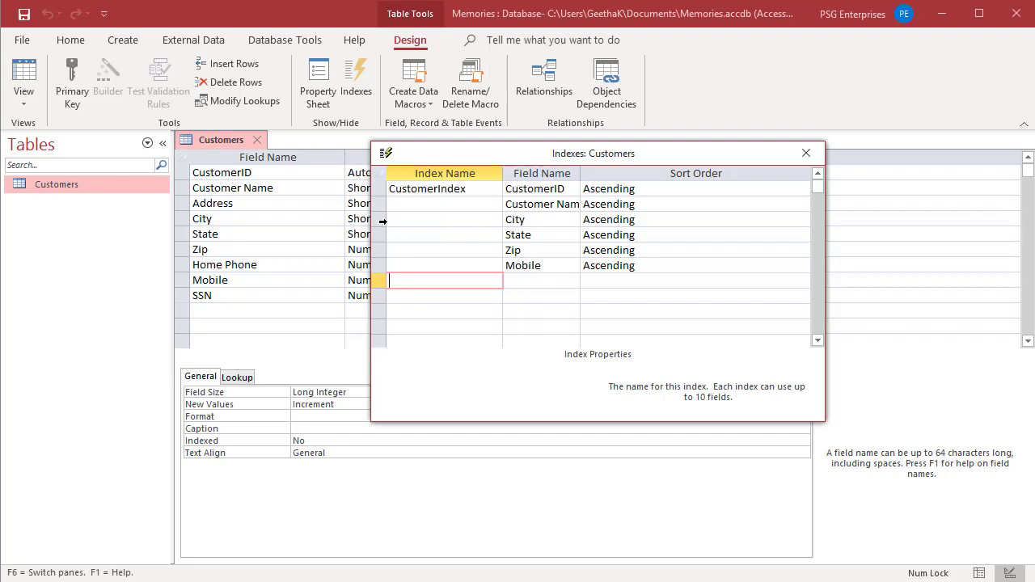
Insert a row above City in CustomerIndex and assign the SSN field to it with Ascending sort order.
{"action": "left_click", "coordinate": [382, 221]}
{"action": "right_click", "coordinate": [383, 221]}
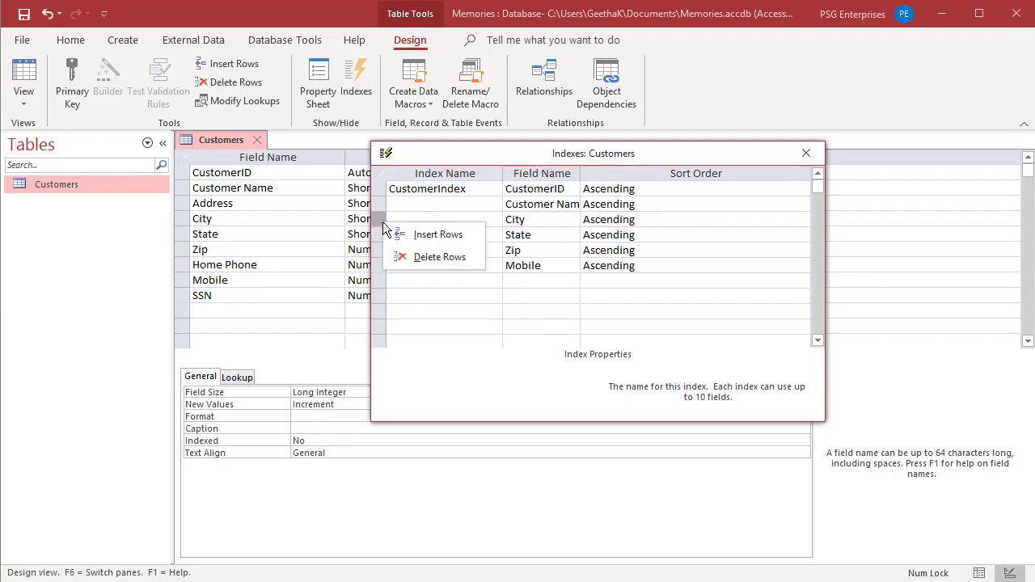
{"action": "left_click", "coordinate": [426, 236]}
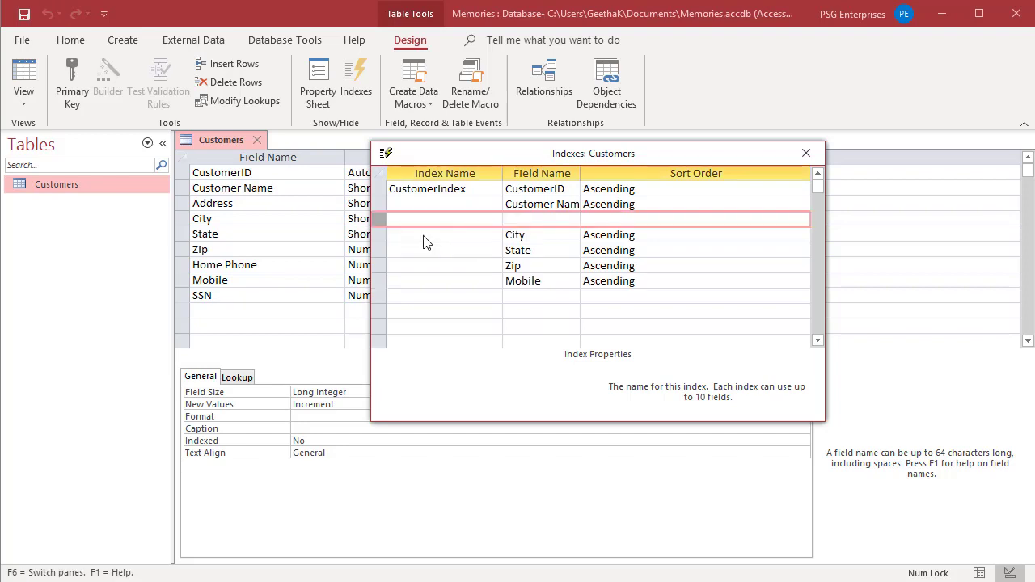
{"action": "left_click", "coordinate": [570, 219]}
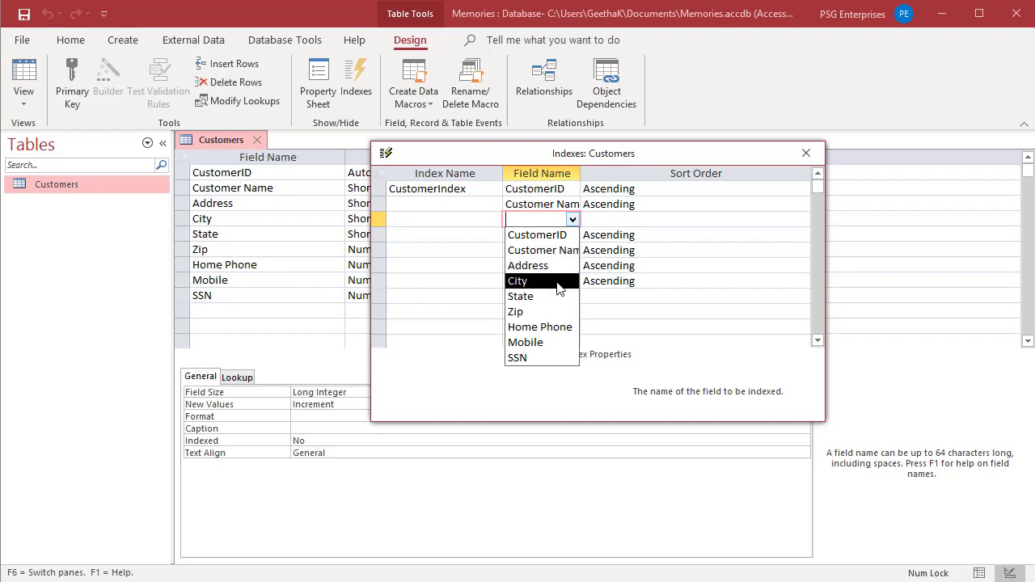
{"action": "left_click", "coordinate": [538, 358]}
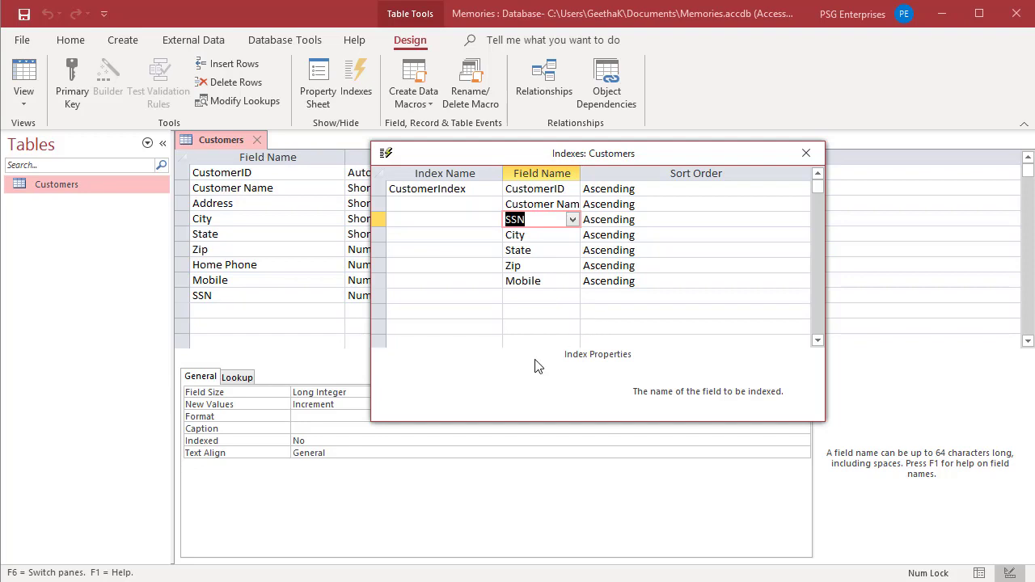
{"action": "key", "text": "ctrl+Home"}
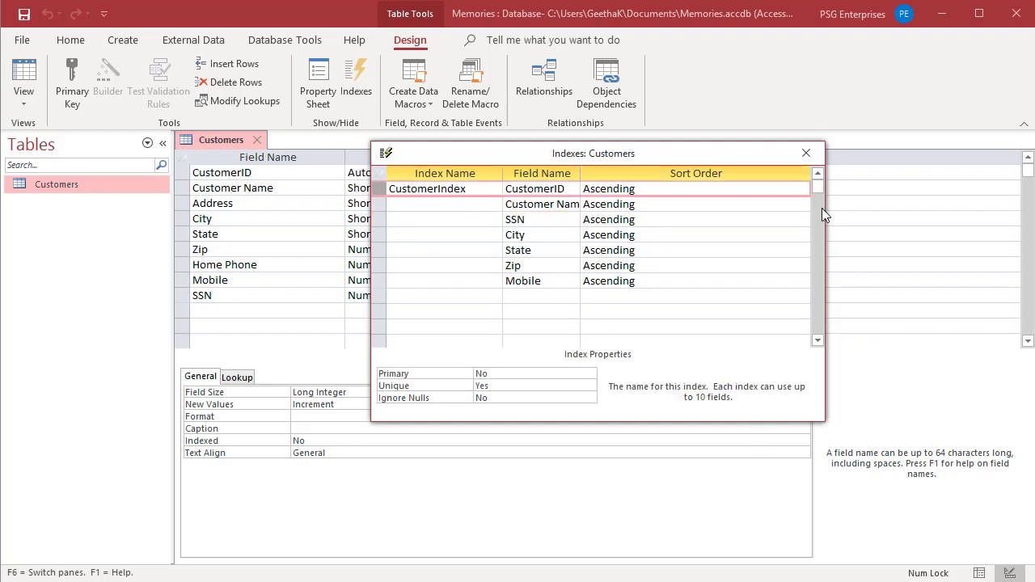
Close the Indexes window and save the Customers table.
{"action": "left_click", "coordinate": [805, 153]}
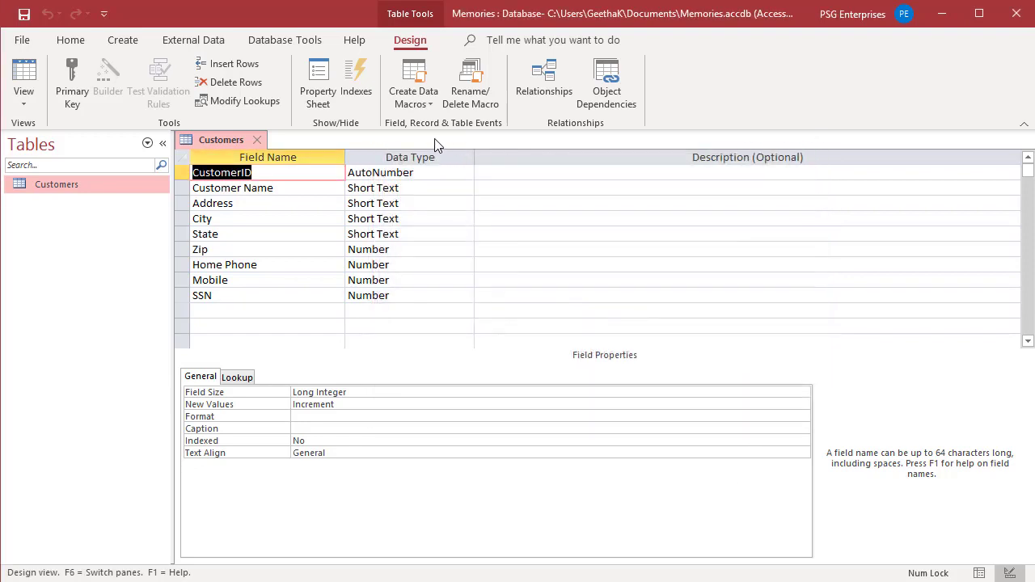
{"action": "right_click", "coordinate": [186, 141]}
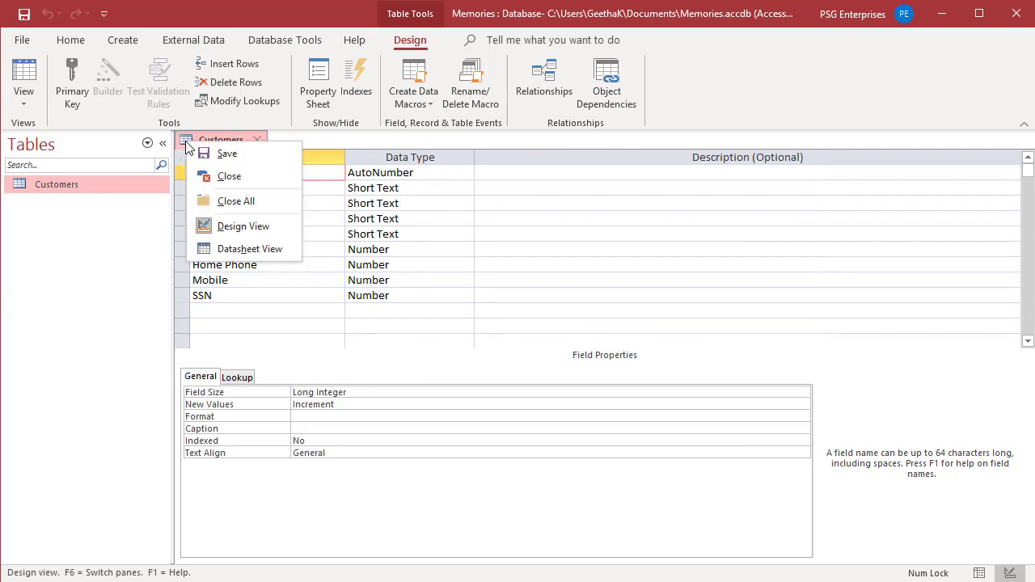
{"action": "left_click", "coordinate": [227, 155]}
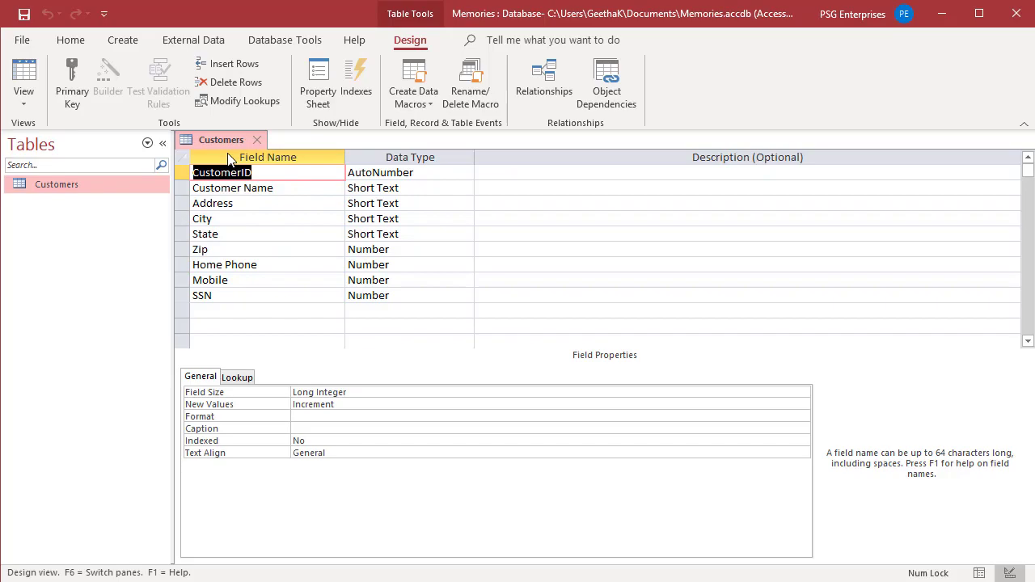